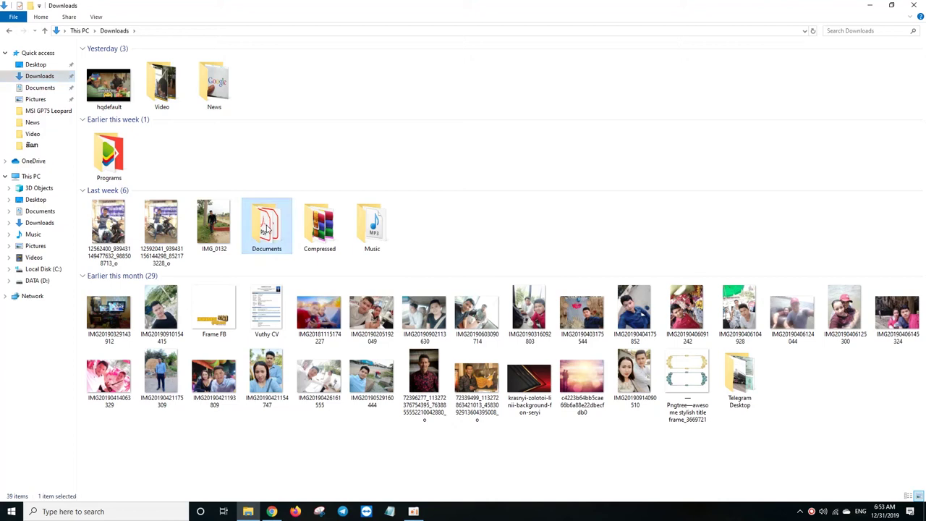
Step: Extract the Lightroom Classic 2019 RAR archive in Downloads > Compressed to its default folder
{"action": "double_click", "coordinate": [322, 227]}
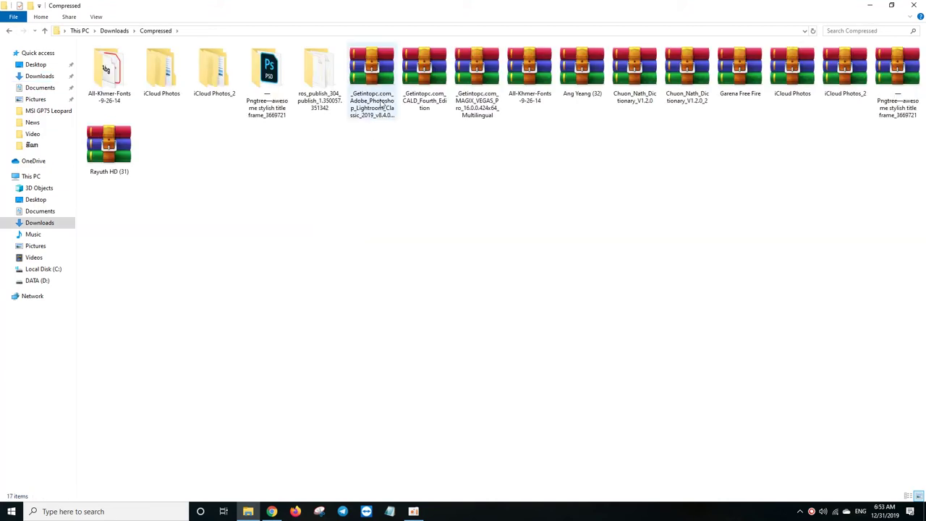
{"action": "left_click", "coordinate": [374, 81]}
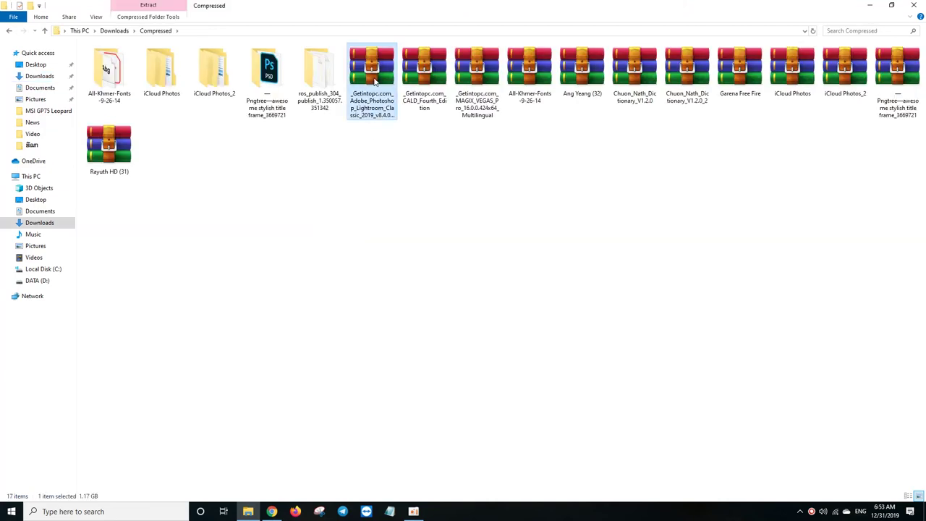
{"action": "right_click", "coordinate": [371, 70]}
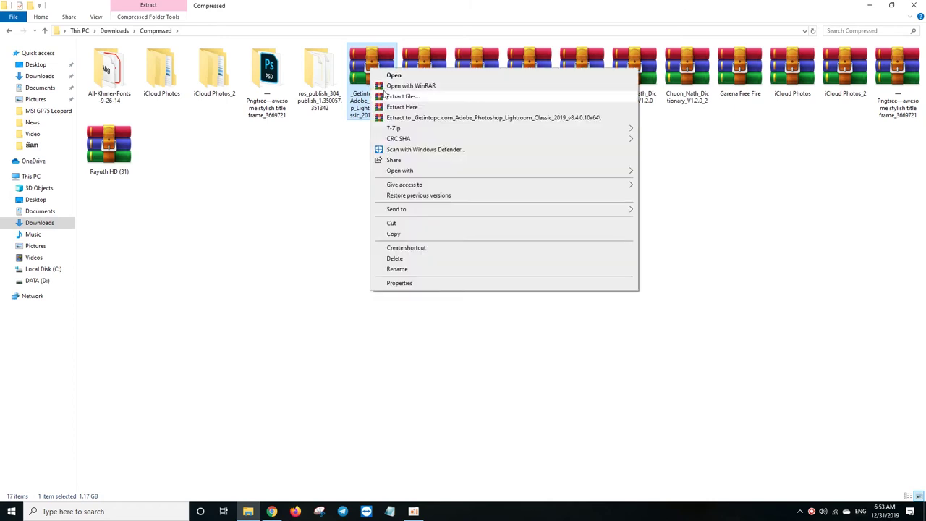
{"action": "left_click", "coordinate": [417, 98]}
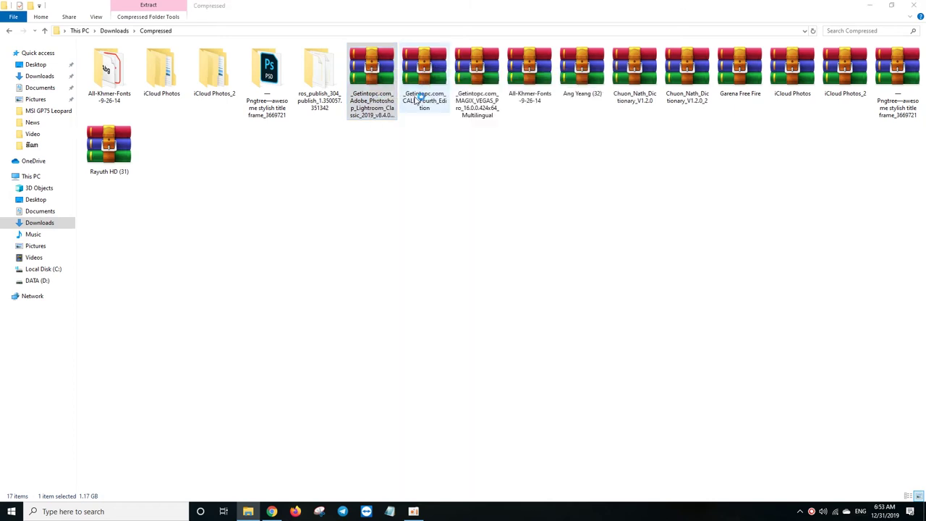
{"action": "left_click", "coordinate": [485, 354]}
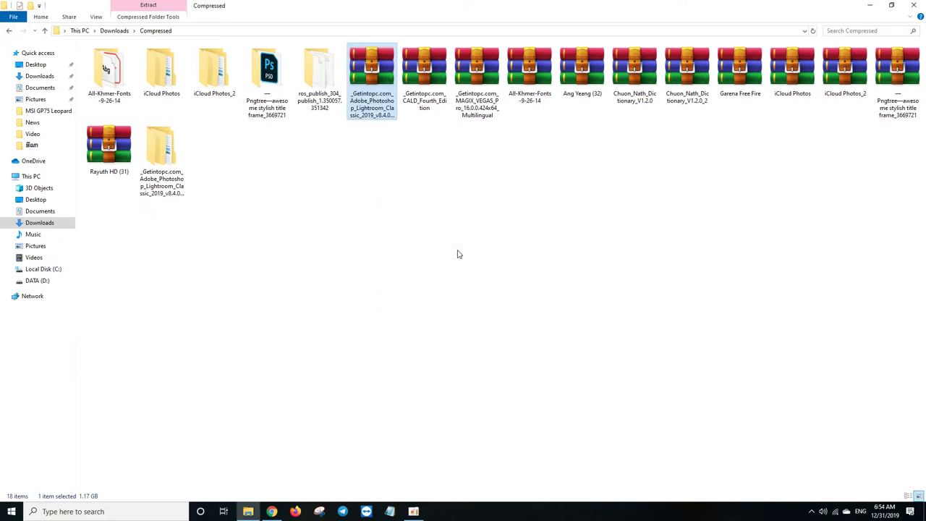
Step: Go into the extracted Adobe_Photoshop_Lightroom_Classic subfolder and launch the Set-up installer
{"action": "left_click", "coordinate": [172, 163]}
{"action": "double_click", "coordinate": [166, 160]}
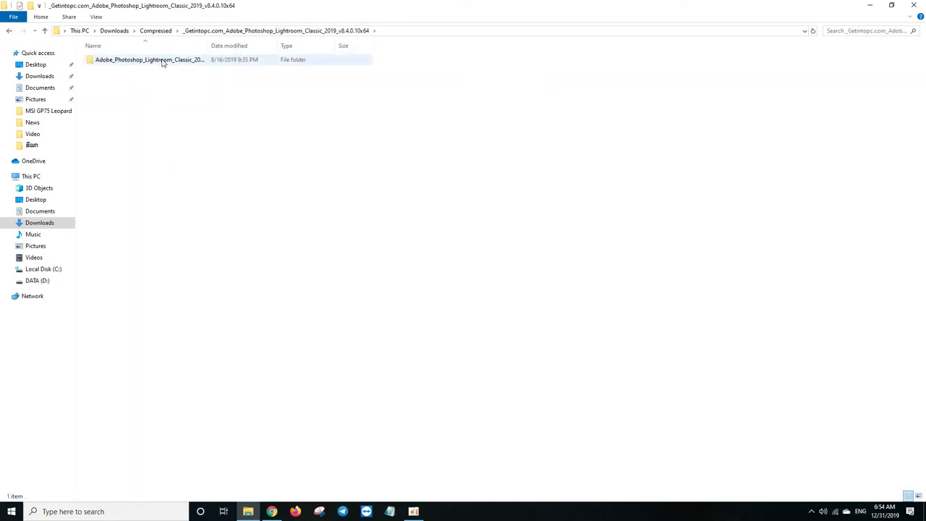
{"action": "double_click", "coordinate": [206, 65]}
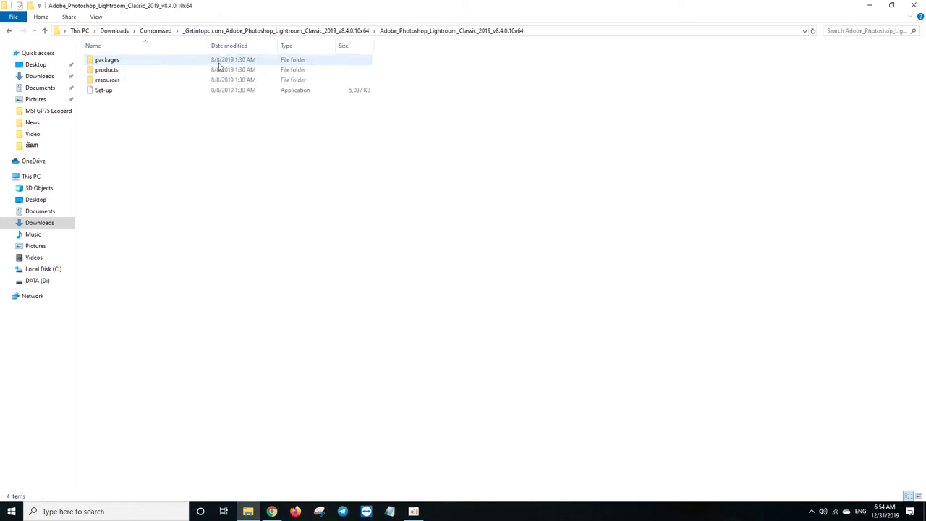
{"action": "left_click", "coordinate": [124, 91]}
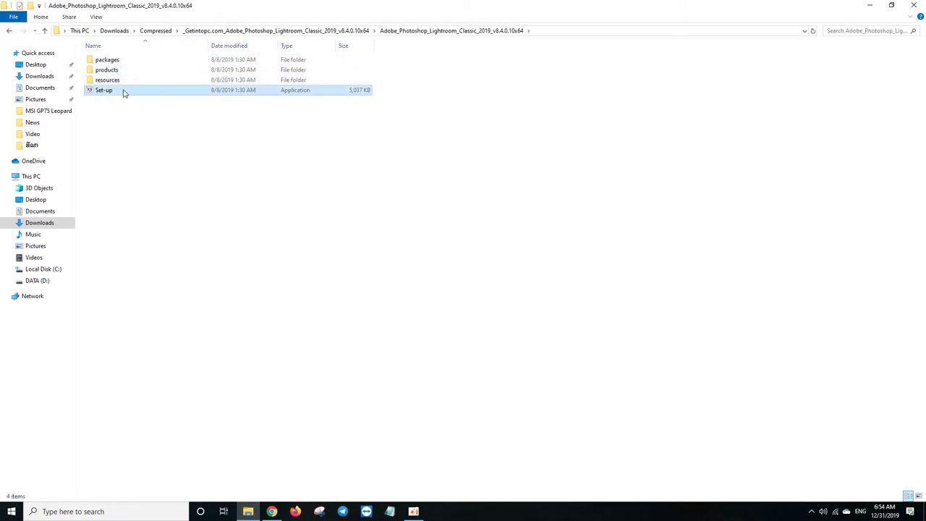
{"action": "double_click", "coordinate": [147, 92]}
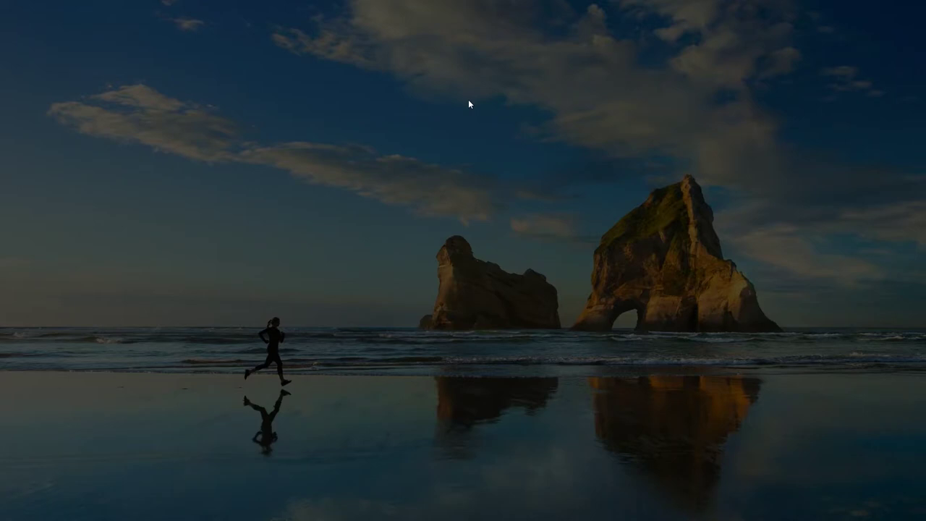
Step: Allow the installer and install Lightroom Classic 8.4 in English (North America) to the default location
{"action": "left_click", "coordinate": [399, 319]}
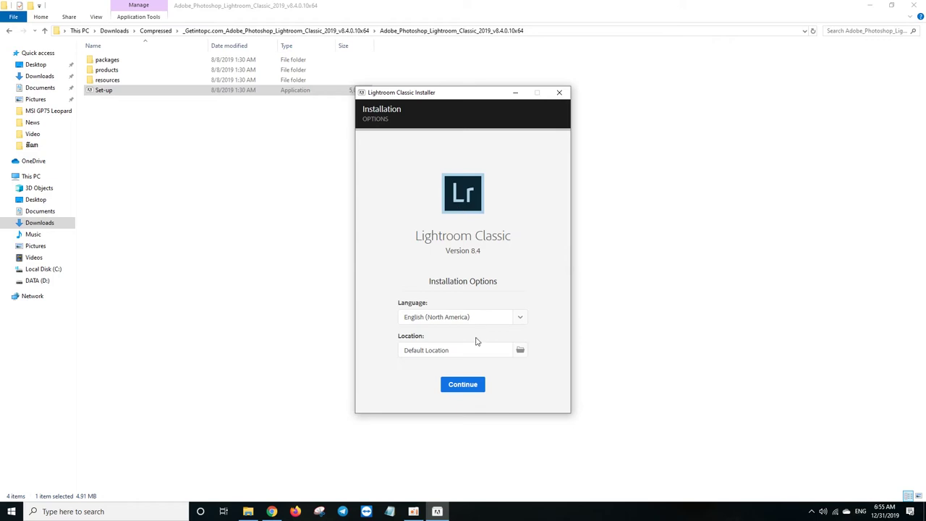
{"action": "left_click", "coordinate": [463, 386]}
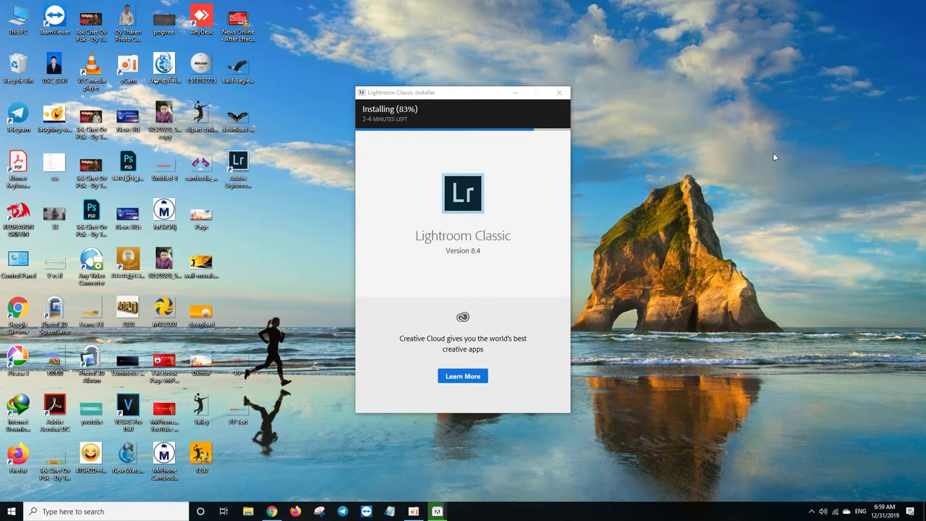
{"action": "right_click", "coordinate": [773, 152]}
Step: Refresh the desktop and close the Install Complete message once installation finishes
{"action": "left_click", "coordinate": [789, 179]}
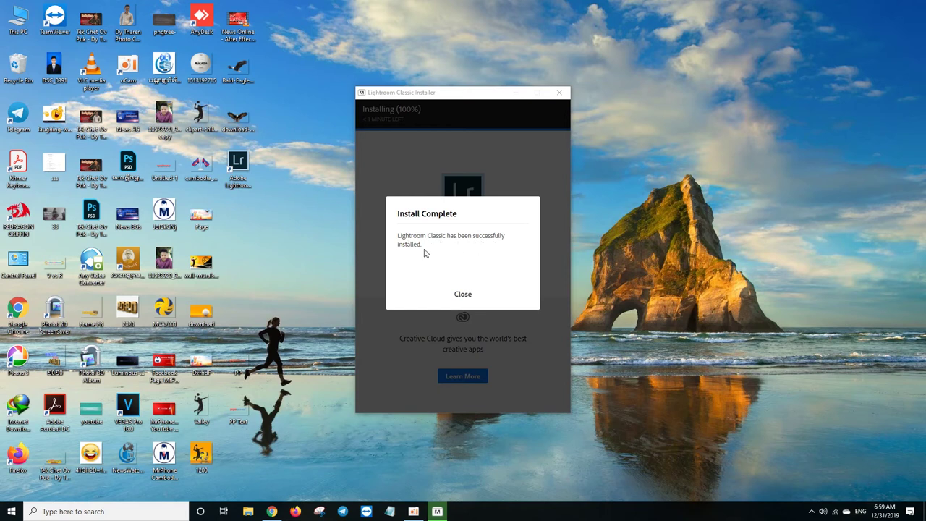
{"action": "left_click", "coordinate": [463, 295]}
Step: Refresh the desktop and start Adobe Lightroom Classic from its new desktop shortcut
{"action": "right_click", "coordinate": [671, 162]}
{"action": "left_click", "coordinate": [433, 174]}
{"action": "left_click_drag", "start_coordinate": [433, 173], "coordinate": [244, 174]}
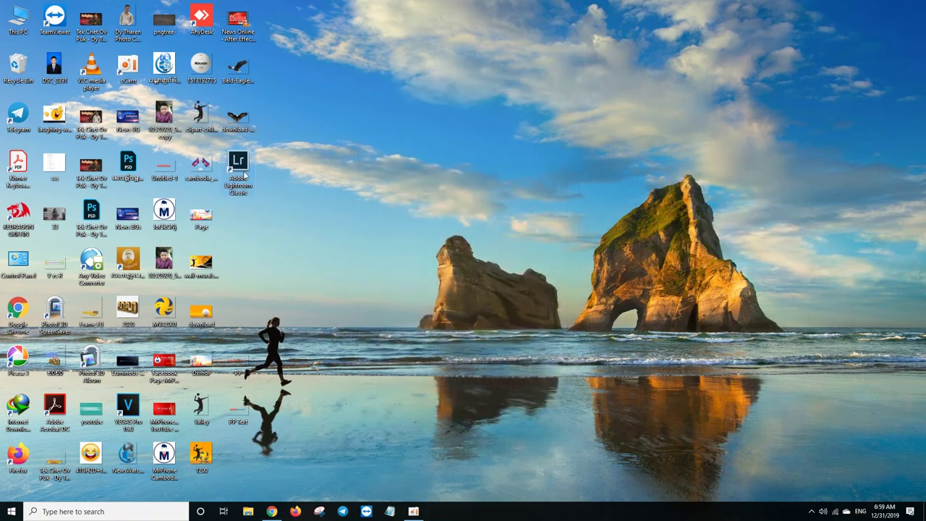
{"action": "right_click", "coordinate": [391, 137]}
{"action": "left_click", "coordinate": [449, 168]}
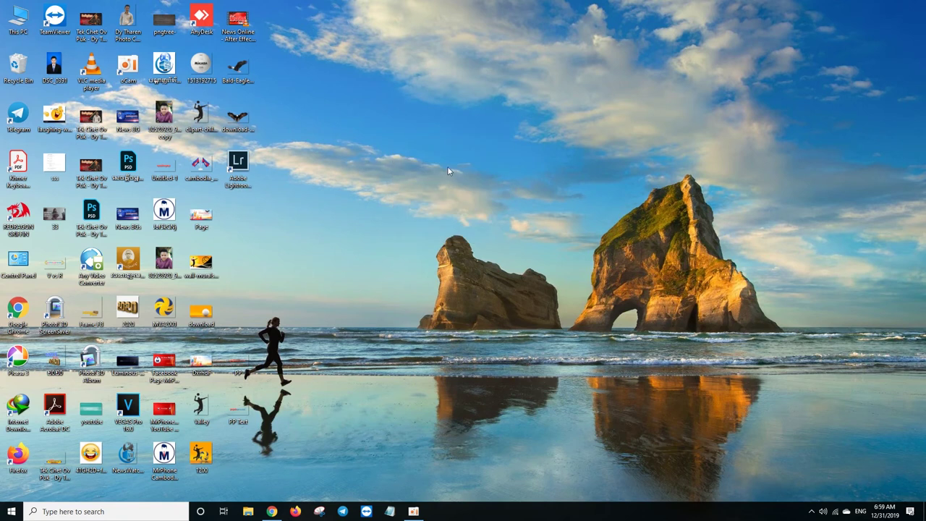
{"action": "double_click", "coordinate": [239, 161]}
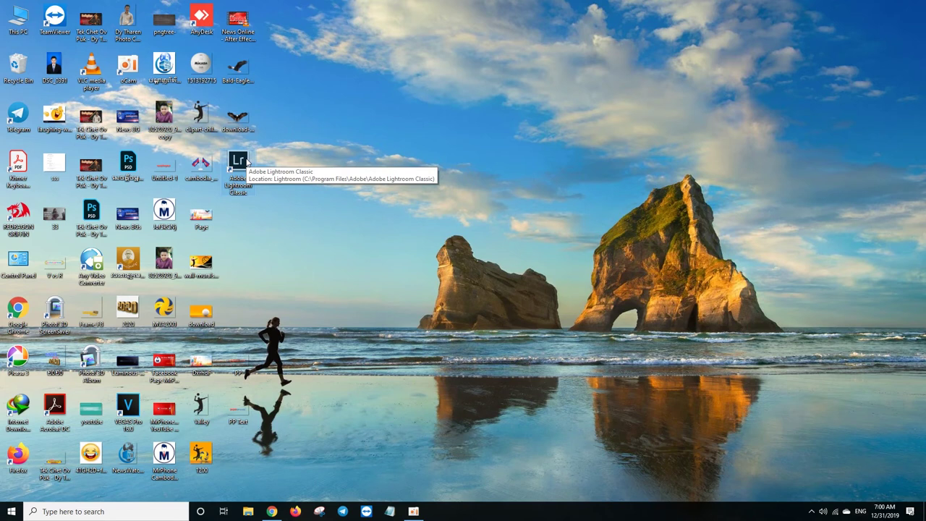
{"action": "right_click", "coordinate": [413, 108]}
Step: Keep refreshing the desktop until Lightroom Classic opens its empty Library with 0 photographs
{"action": "right_click", "coordinate": [565, 124]}
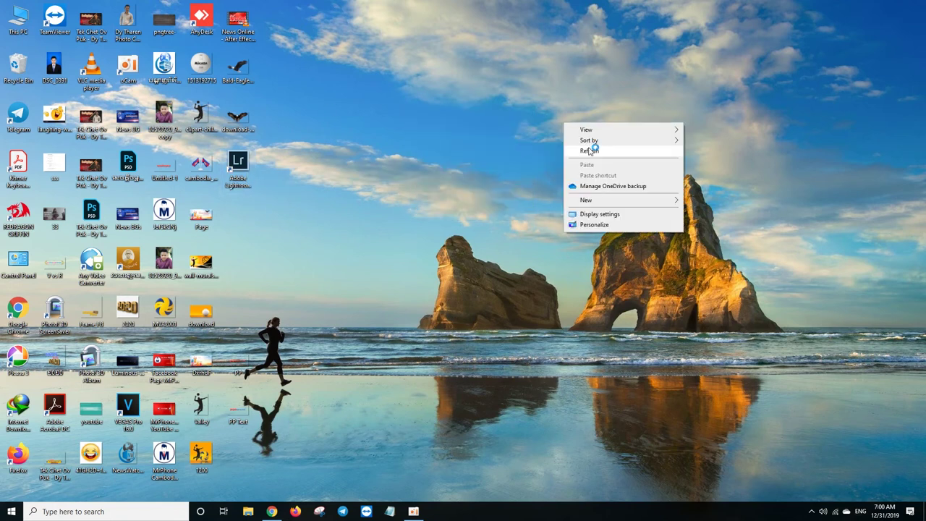
{"action": "right_click", "coordinate": [592, 147]}
{"action": "right_click", "coordinate": [531, 139]}
{"action": "right_click", "coordinate": [520, 144]}
{"action": "right_click", "coordinate": [502, 146]}
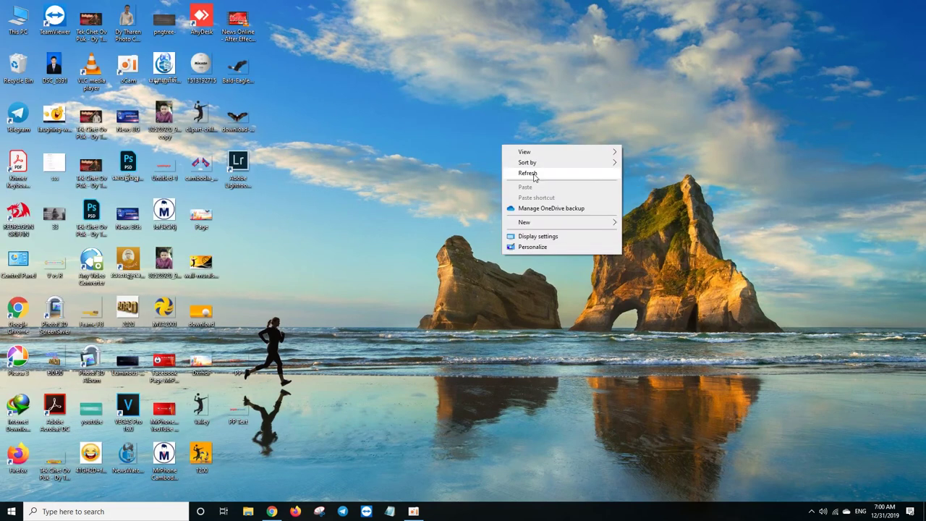
{"action": "right_click", "coordinate": [475, 141]}
{"action": "right_click", "coordinate": [463, 129]}
{"action": "left_click", "coordinate": [508, 161]}
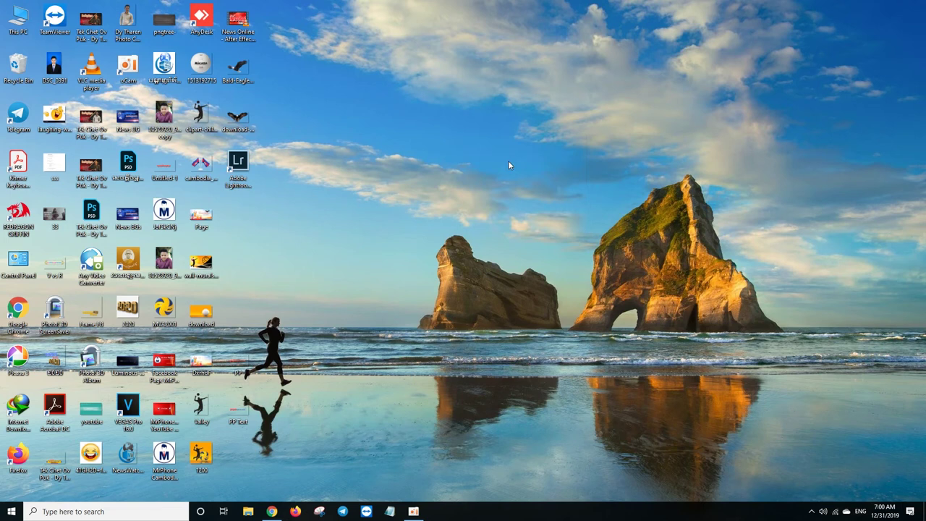
{"action": "right_click", "coordinate": [489, 139]}
{"action": "left_click", "coordinate": [518, 166]}
{"action": "right_click", "coordinate": [518, 167]}
{"action": "right_click", "coordinate": [498, 150]}
{"action": "right_click", "coordinate": [470, 145]}
{"action": "left_click", "coordinate": [494, 175]}
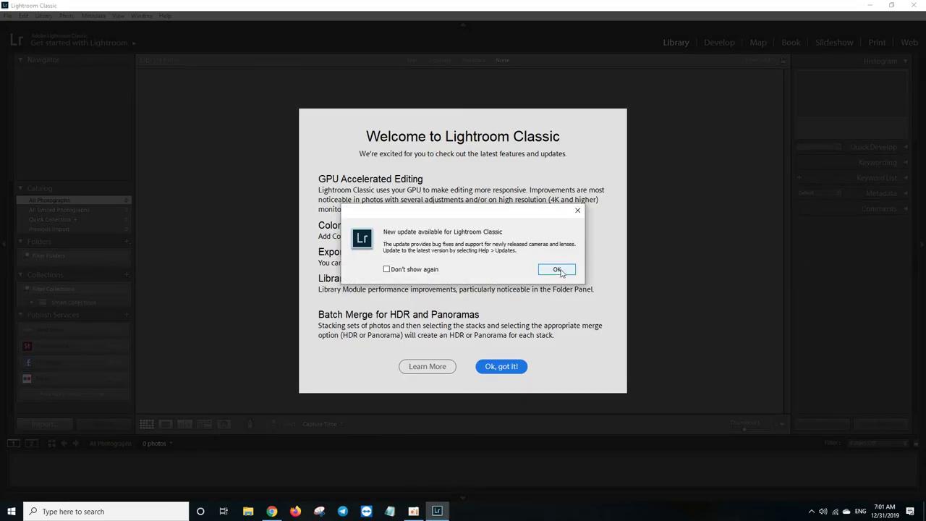
Step: Dismiss the update and welcome notices, then step through all six getting-started tips
{"action": "left_click", "coordinate": [557, 270]}
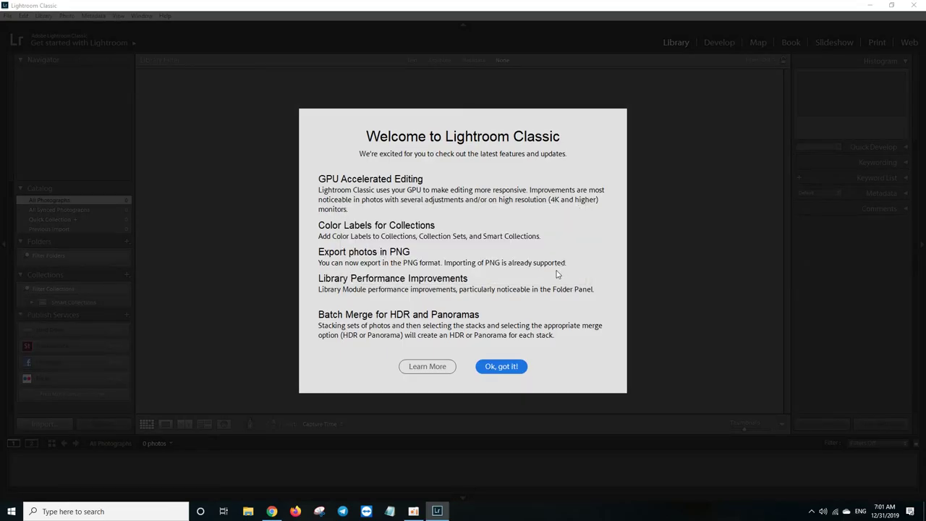
{"action": "left_click", "coordinate": [511, 369]}
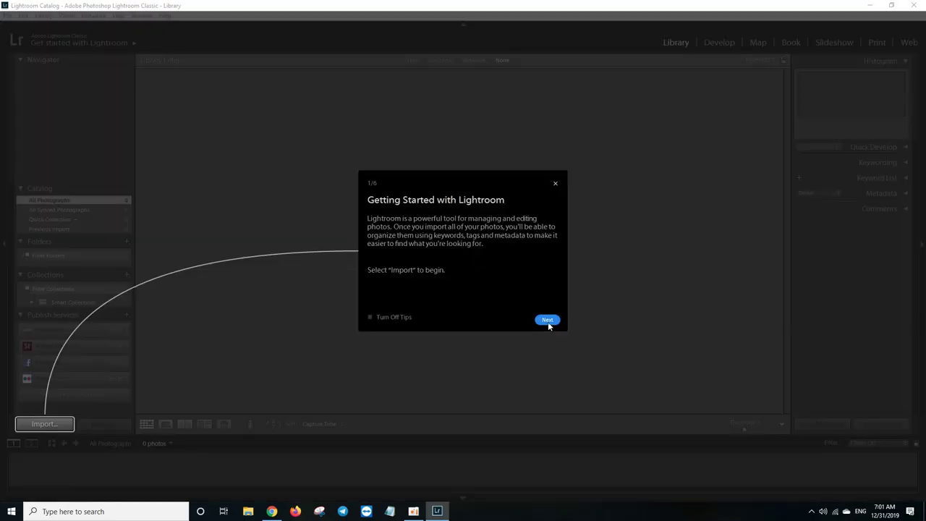
{"action": "left_click", "coordinate": [548, 321]}
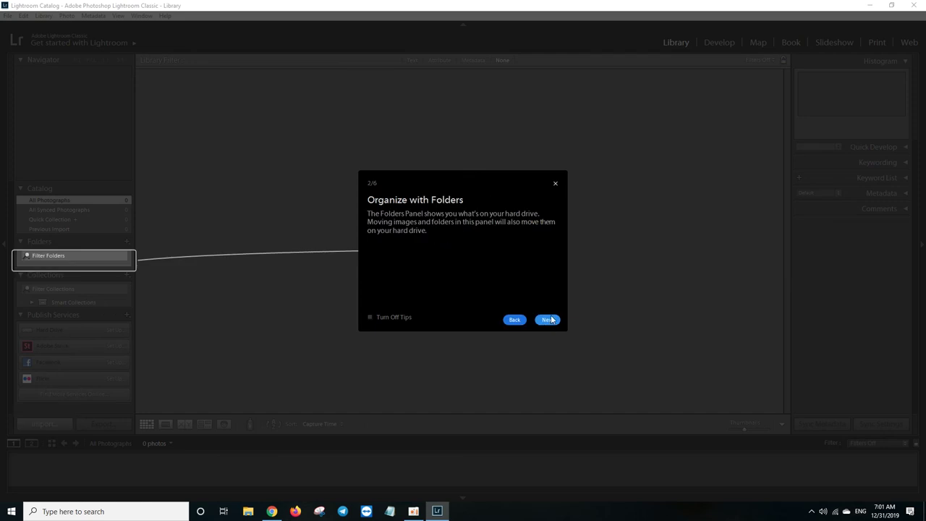
{"action": "left_click", "coordinate": [550, 321]}
{"action": "left_click", "coordinate": [551, 321]}
{"action": "left_click", "coordinate": [550, 322]}
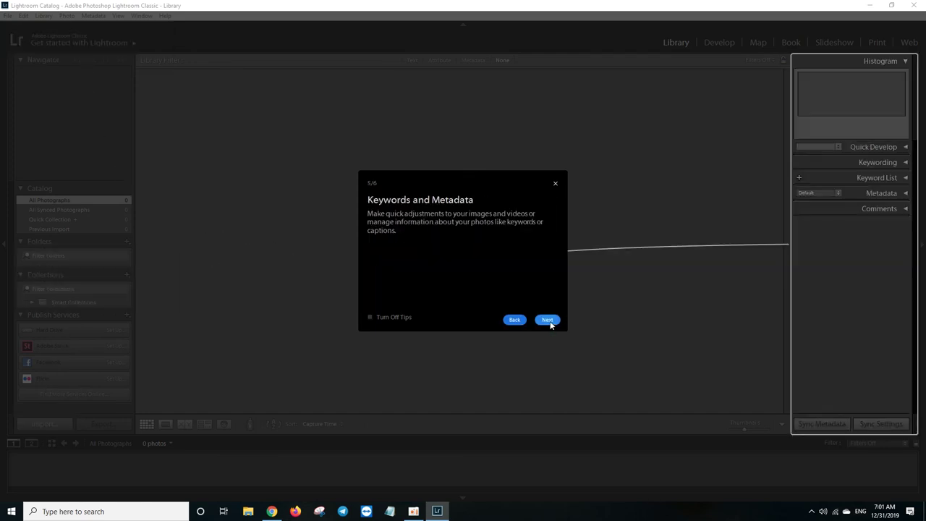
{"action": "left_click", "coordinate": [550, 322]}
{"action": "left_click", "coordinate": [550, 322]}
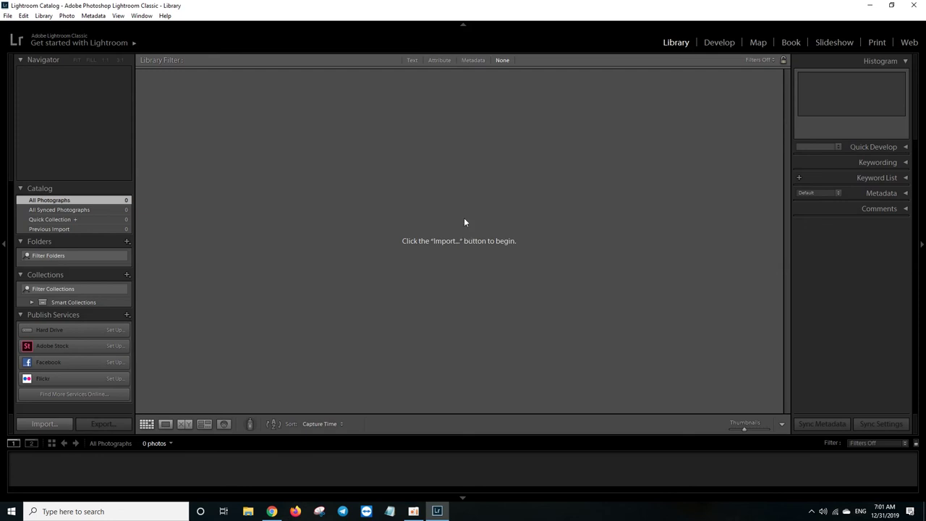
Step: Bring up the Open Catalog dialog from the File menu, browsing the Desktop folder
{"action": "left_click", "coordinate": [8, 15]}
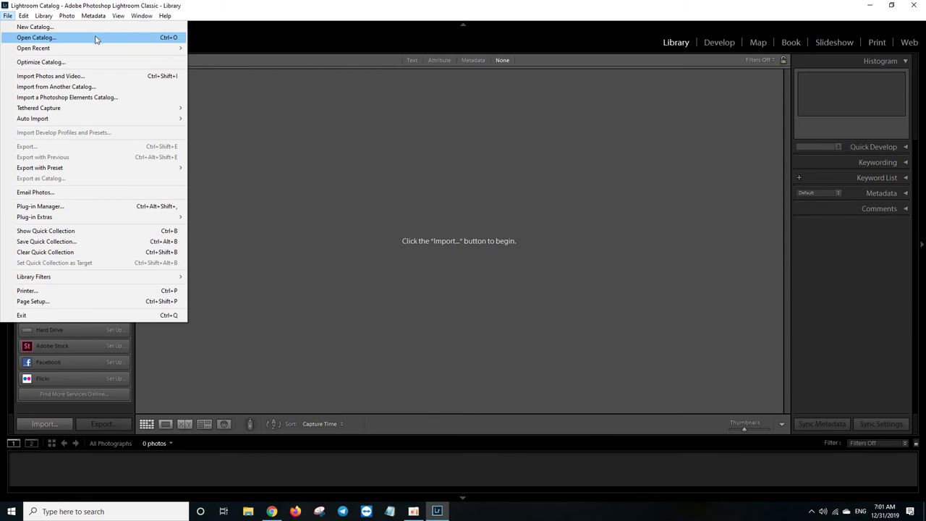
{"action": "left_click", "coordinate": [96, 39]}
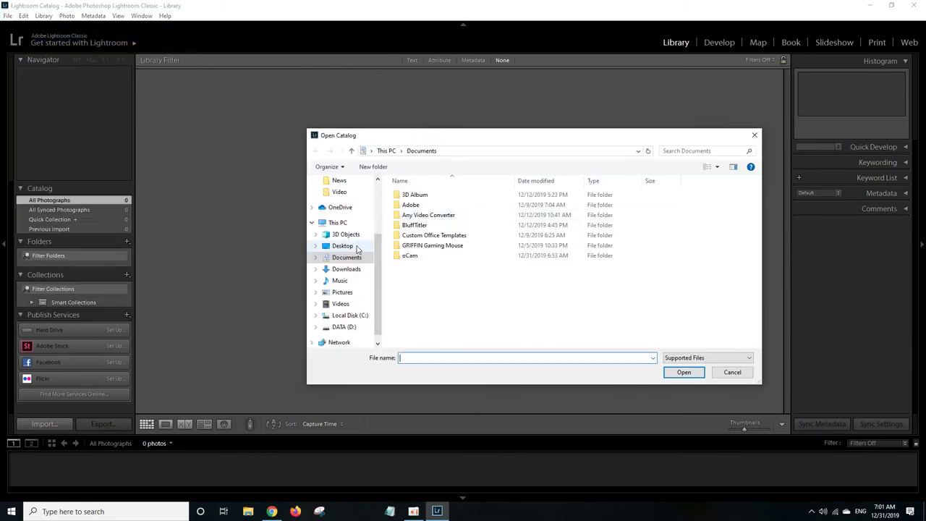
{"action": "left_click", "coordinate": [342, 246]}
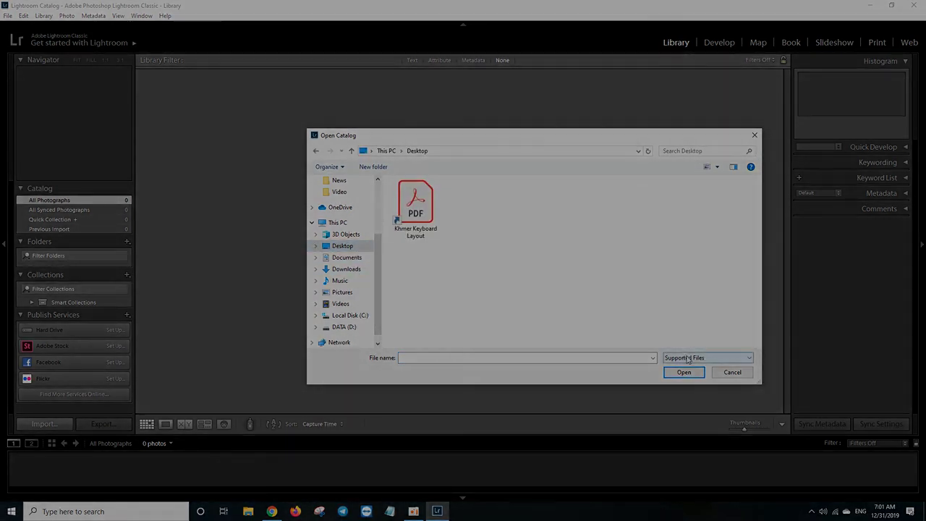